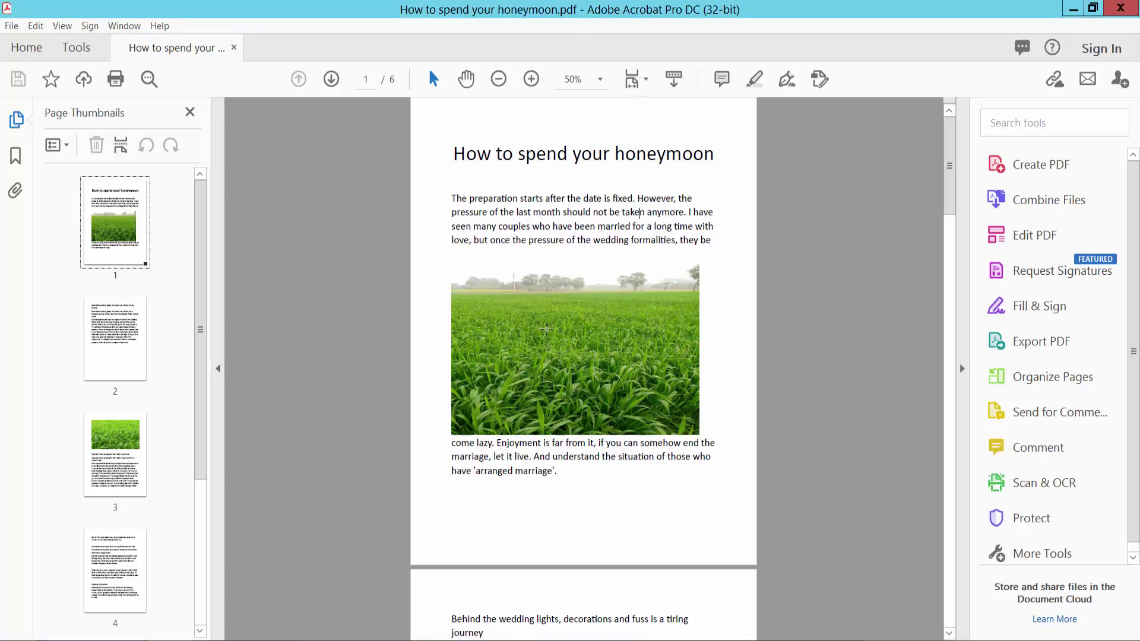
Switch to the Tools center to list all available Acrobat tools
click(75, 52)
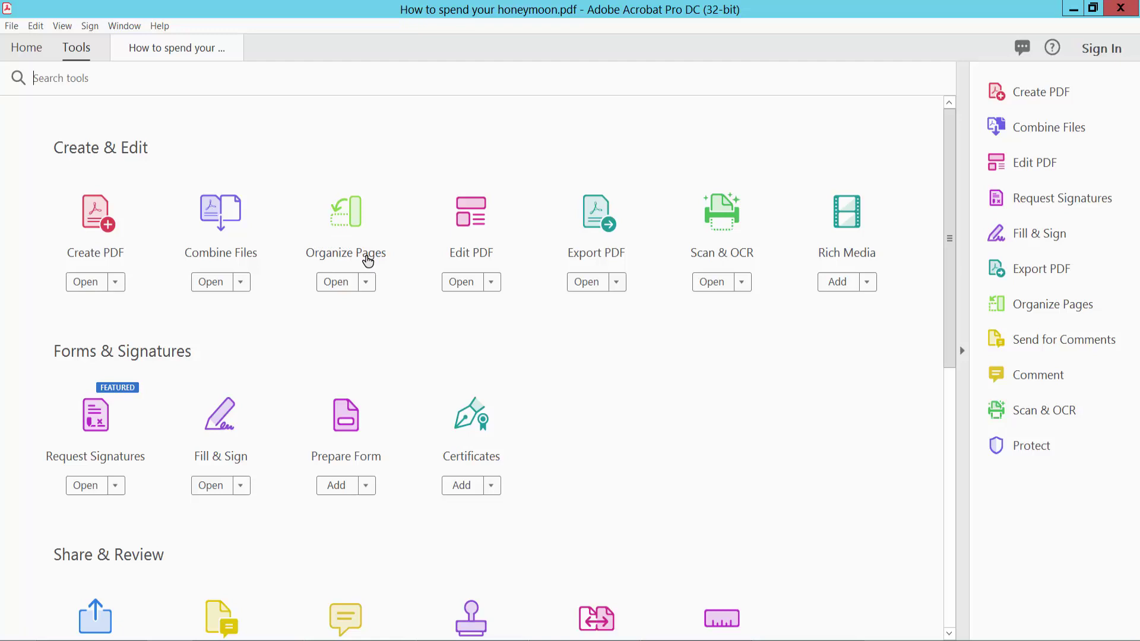
In Organize Pages, move page 3 after page 4 and the green-field photo page to the end
click(349, 223)
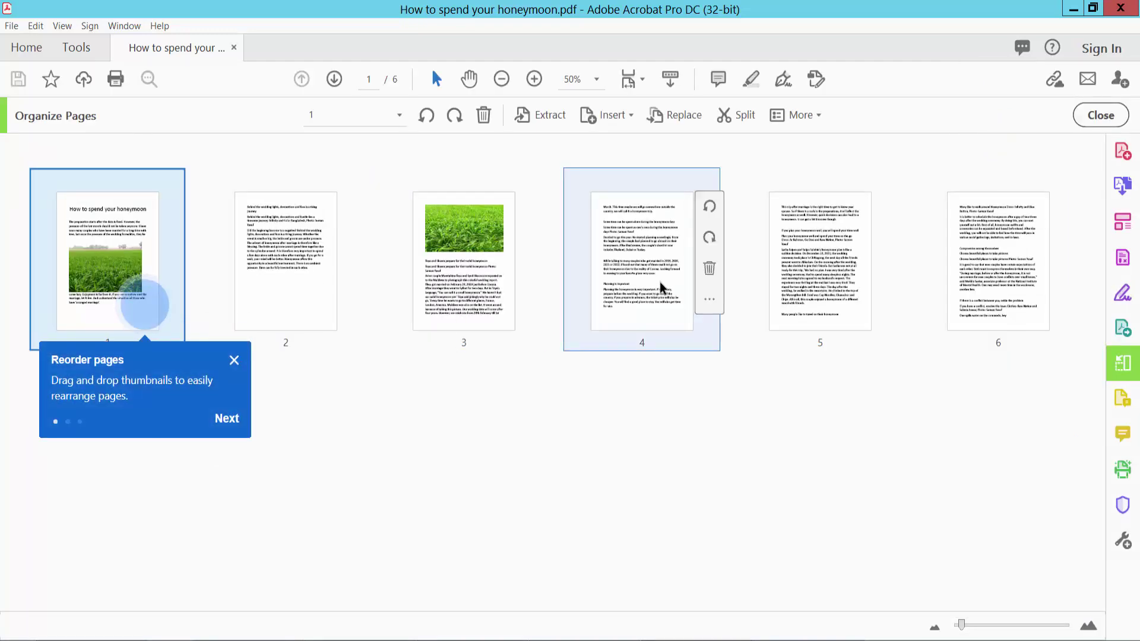
mouse_move(463, 261)
click(457, 270)
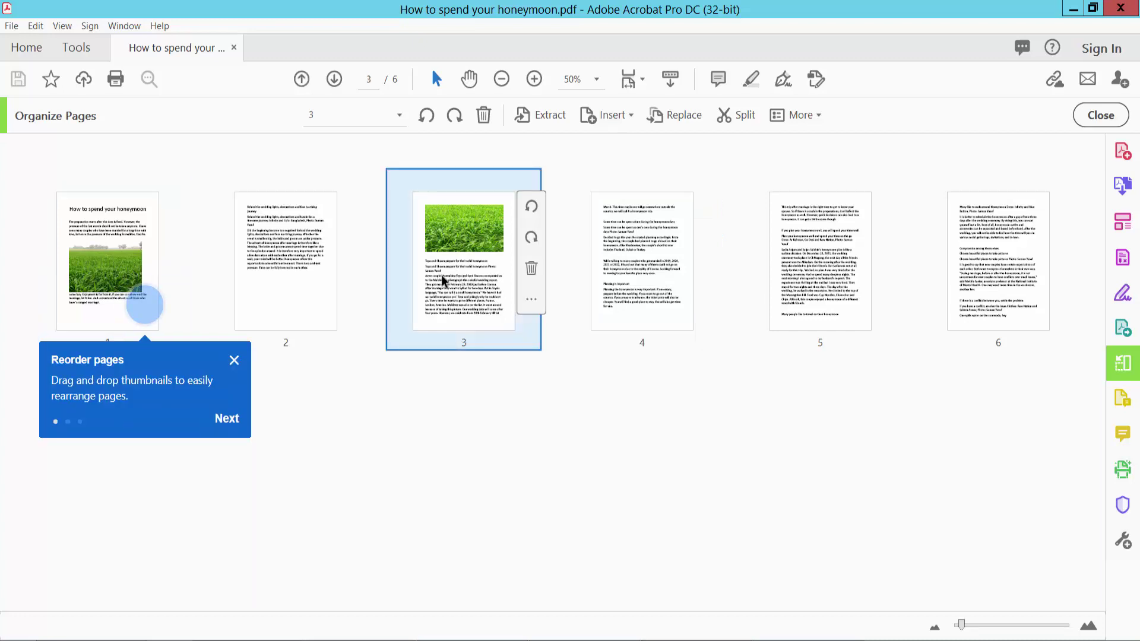
drag(436, 279, 958, 295)
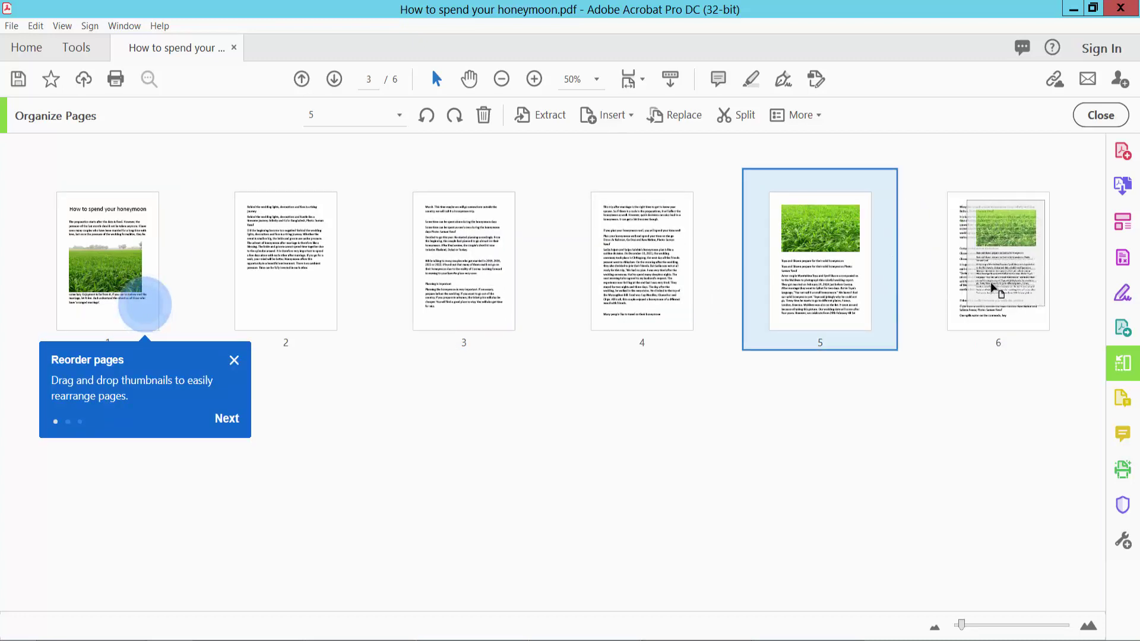
drag(811, 278, 1029, 267)
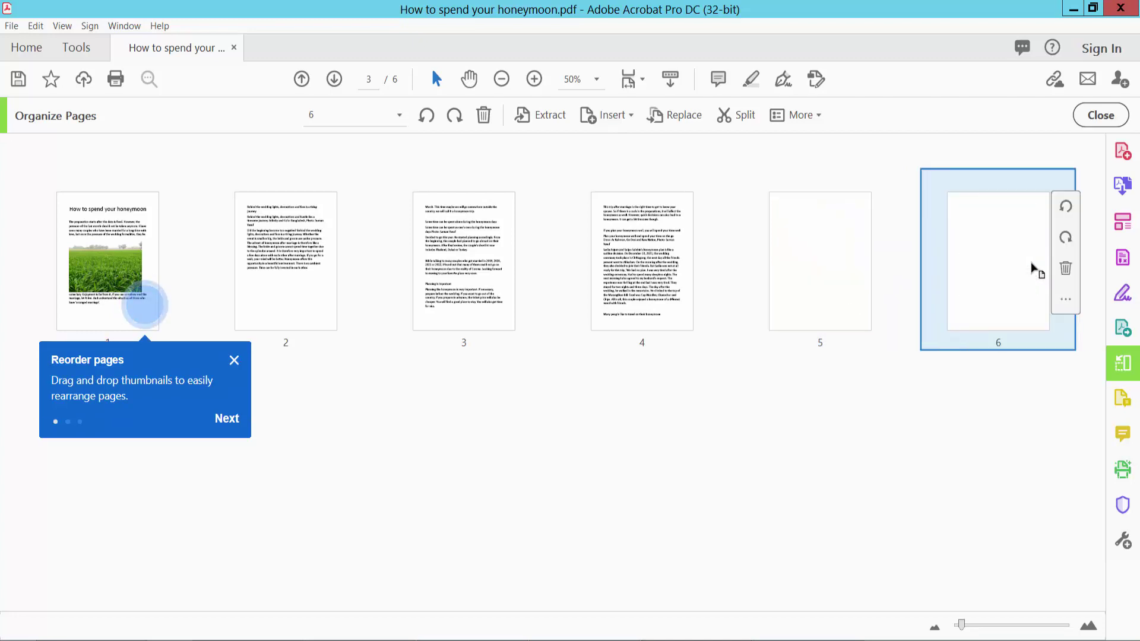
Rotate page 2 clockwise and back upright, then place page 3 before page 2
click(293, 286)
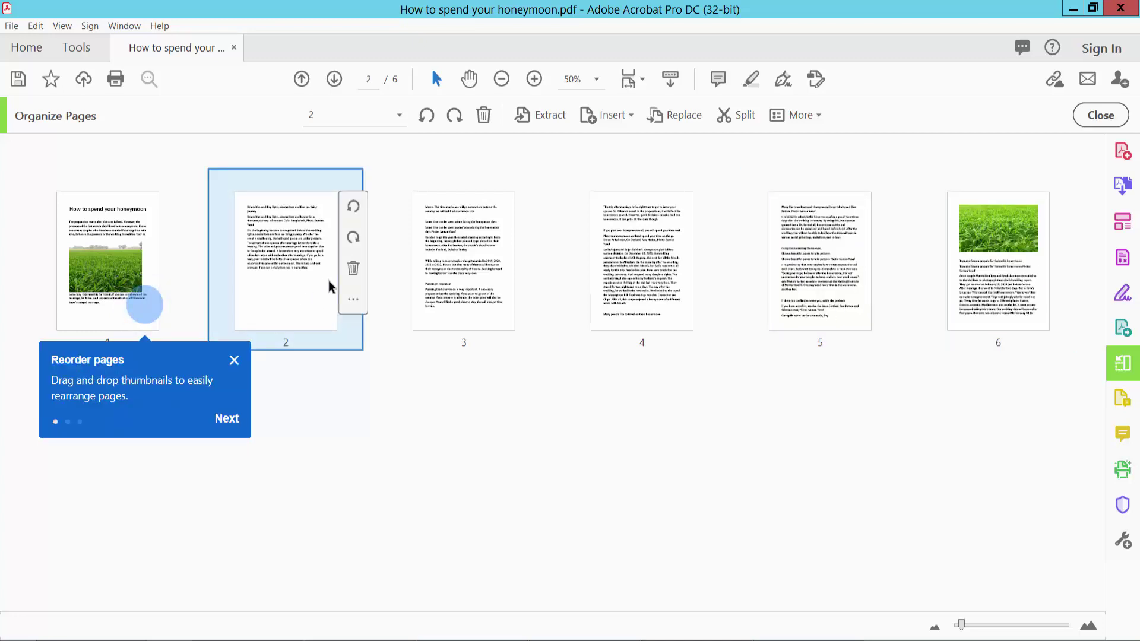
click(353, 238)
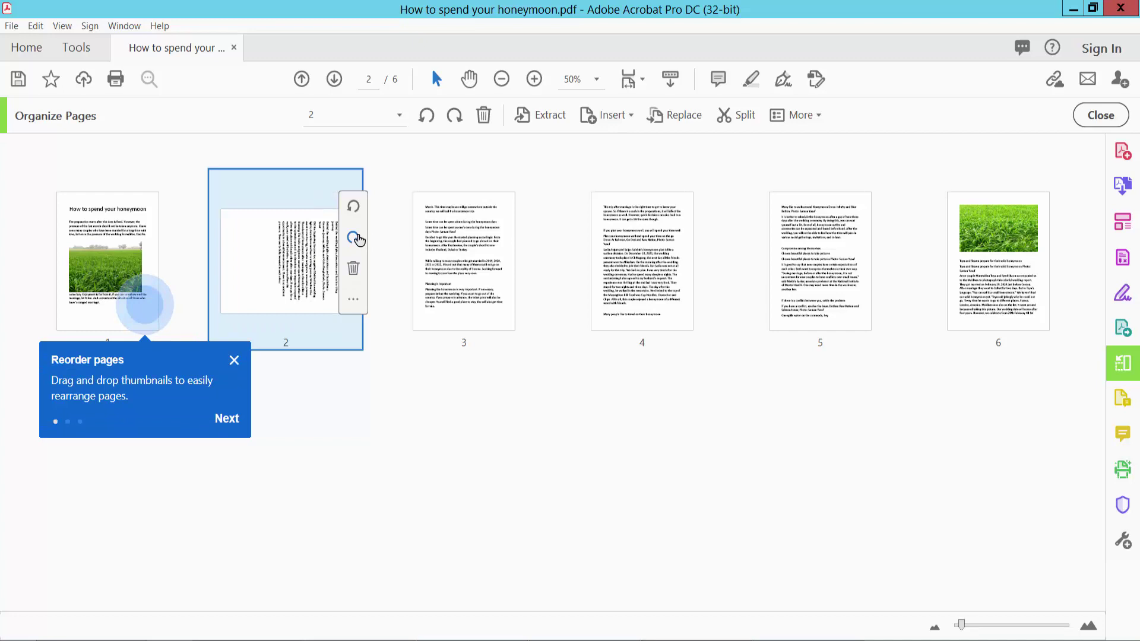
click(353, 238)
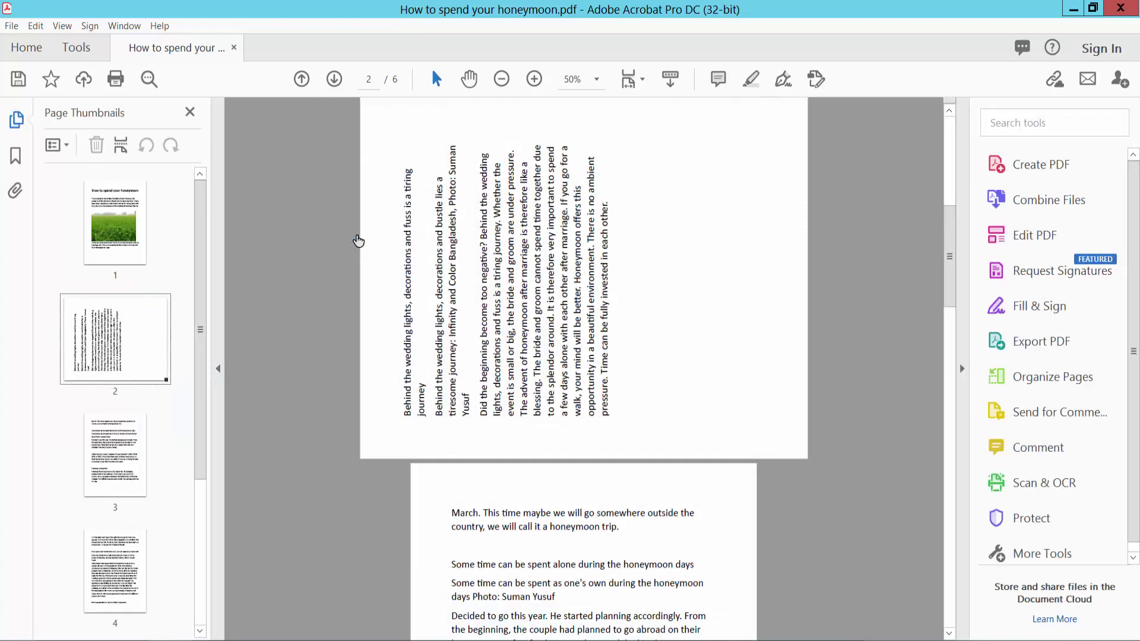
click(84, 54)
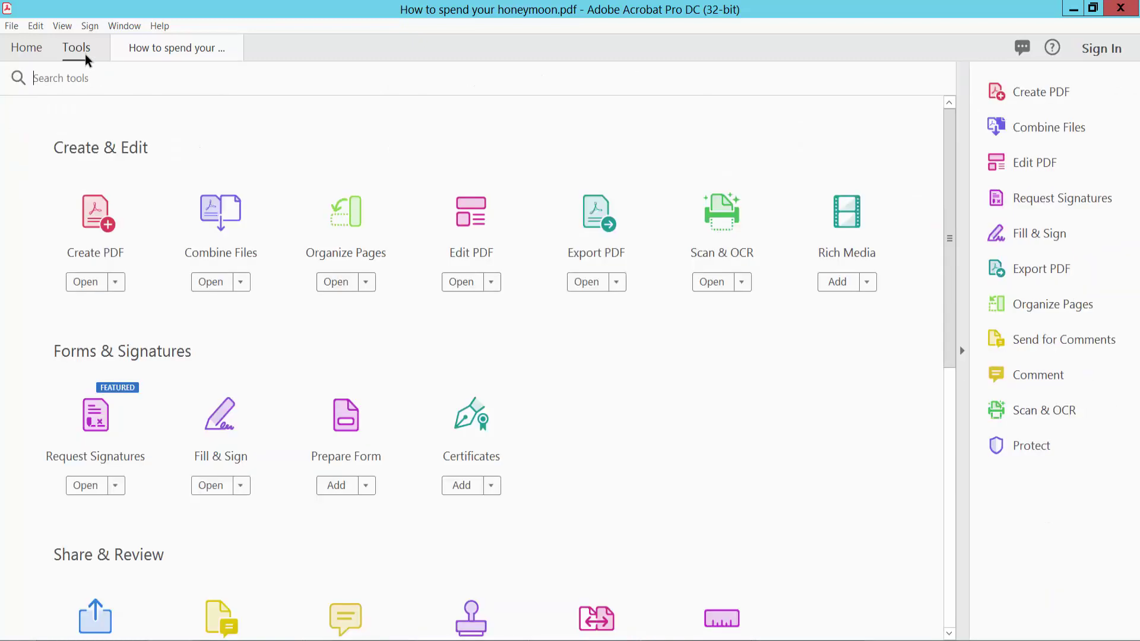
click(336, 222)
mouse_move(285, 259)
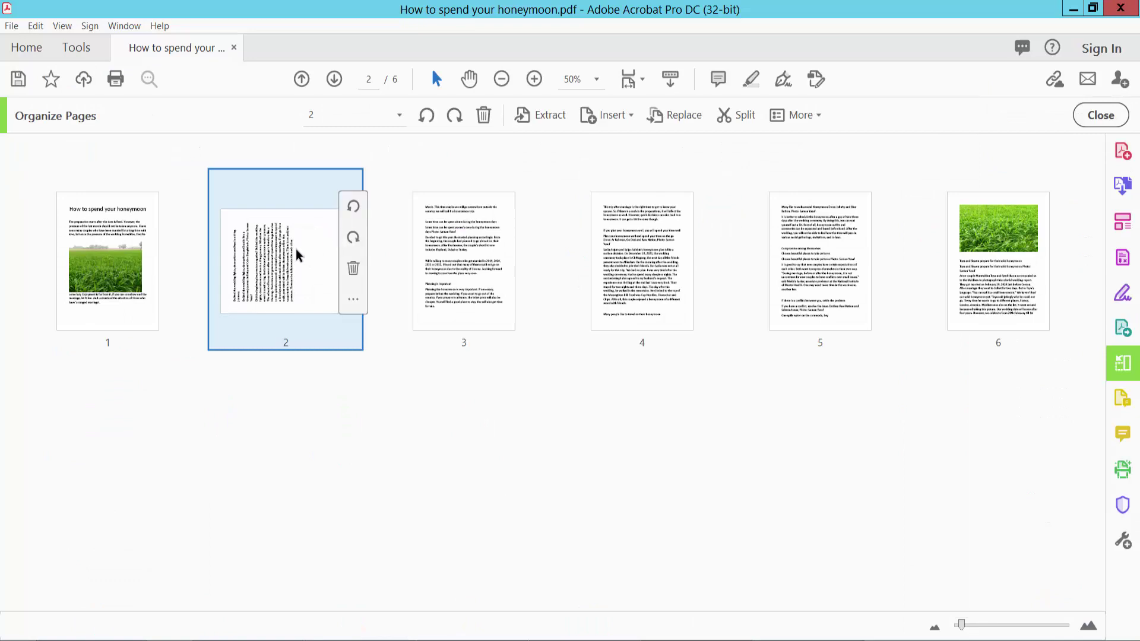
click(355, 237)
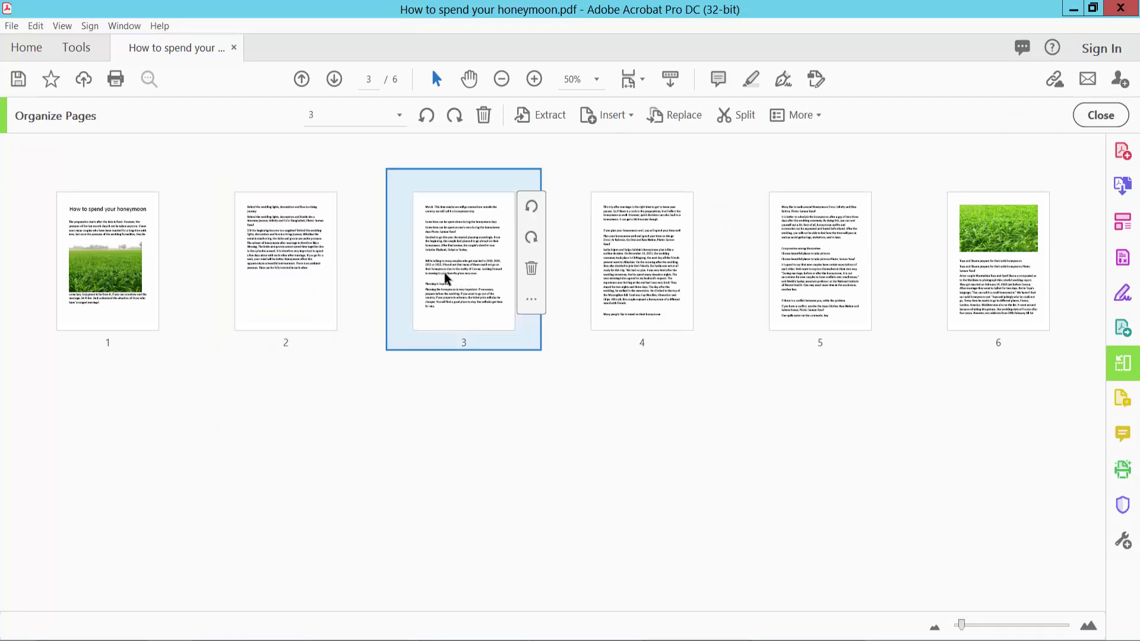
drag(455, 275, 250, 272)
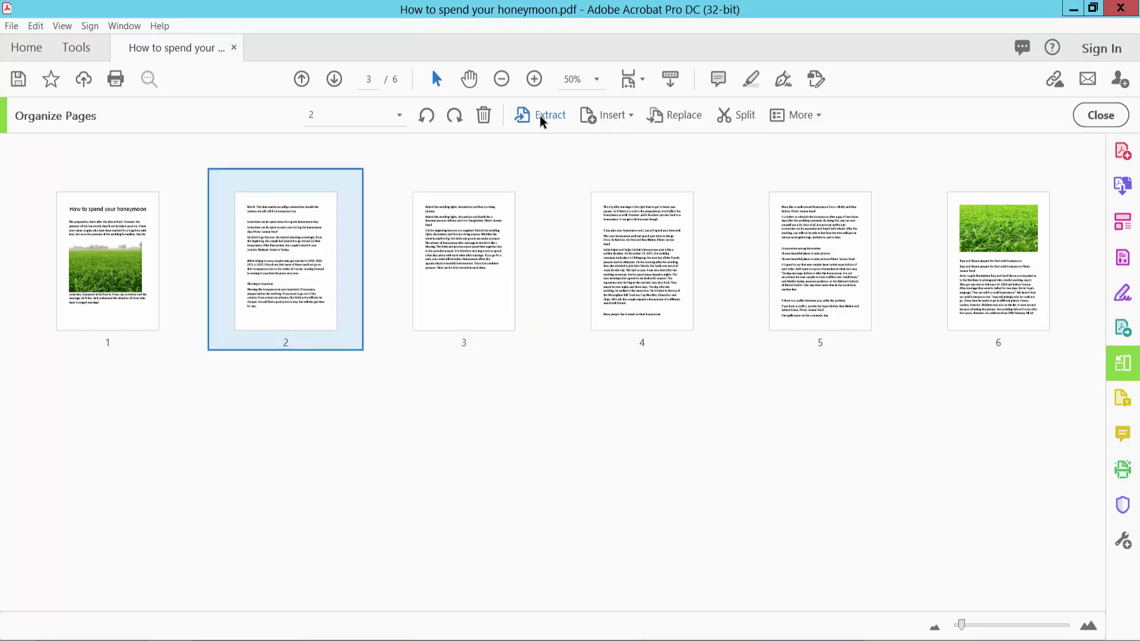
Check and dismiss the Insert options, then exit Organize Pages to the document view
click(626, 117)
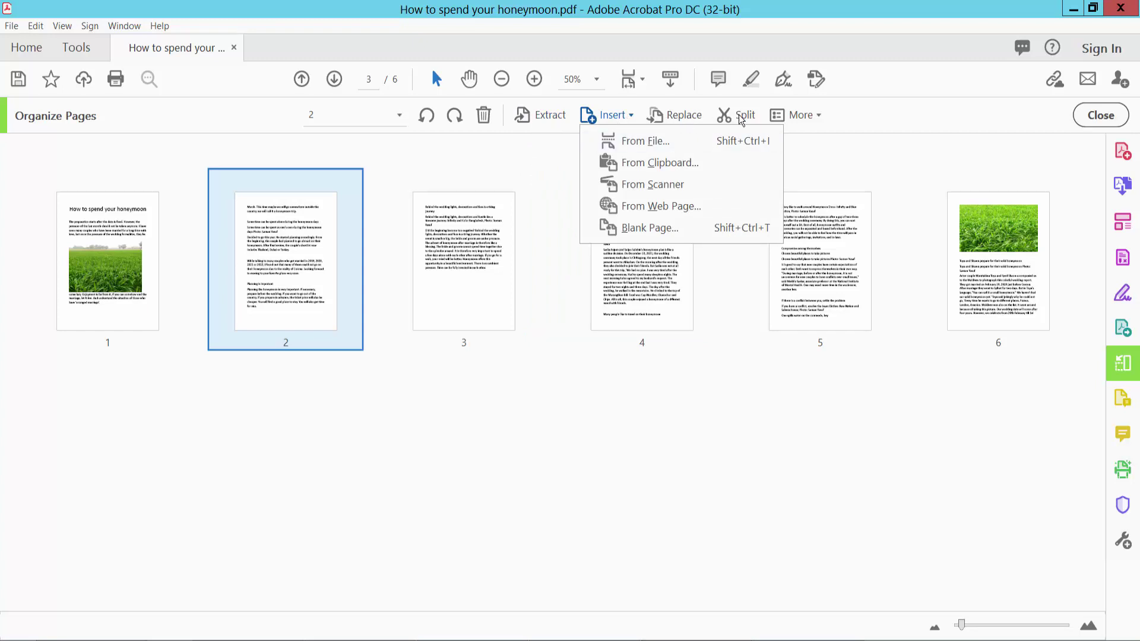
click(482, 284)
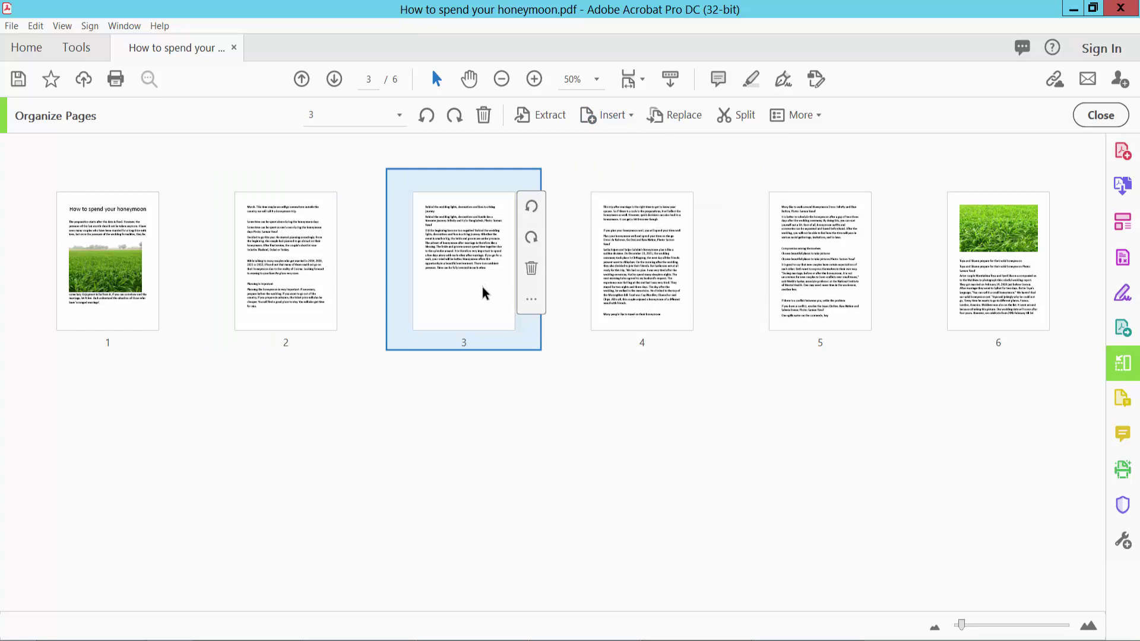
click(1099, 115)
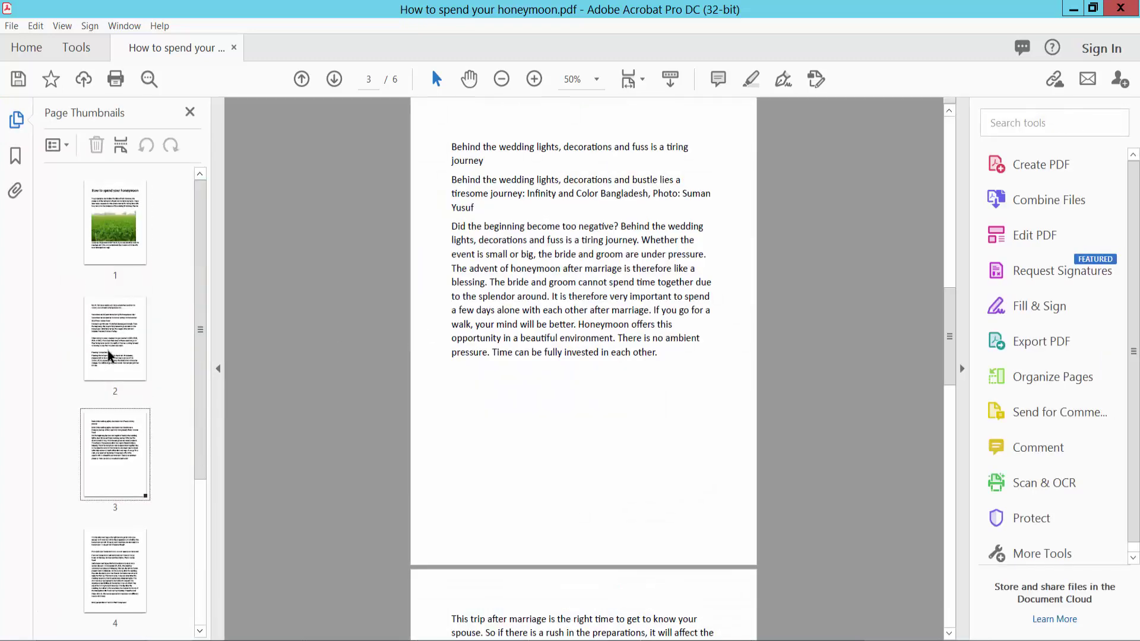
click(12, 26)
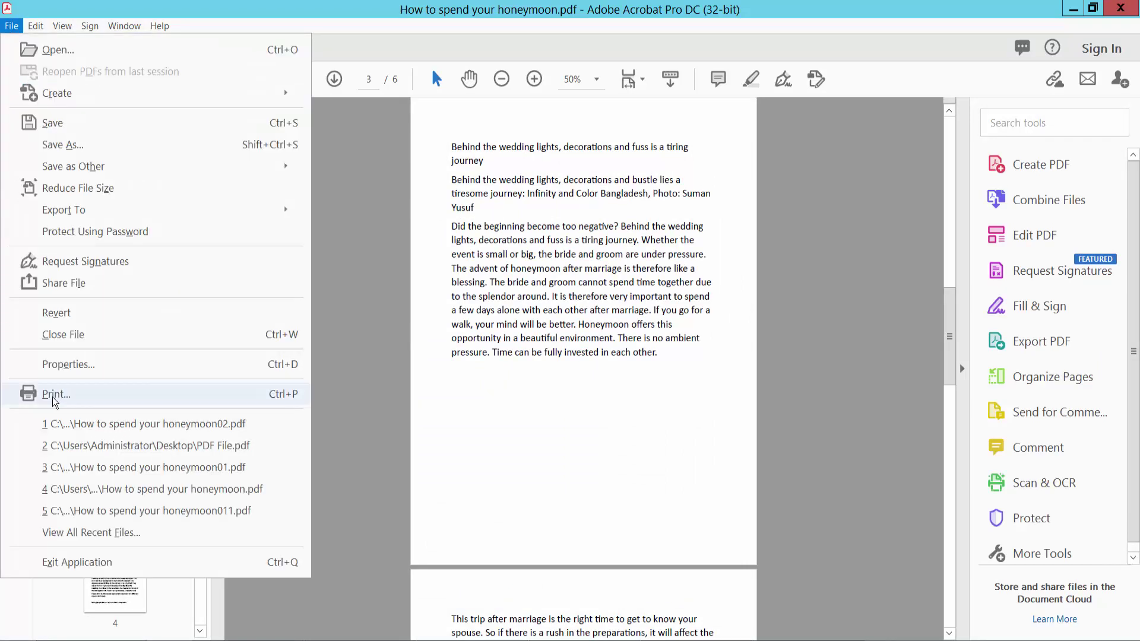
click(76, 393)
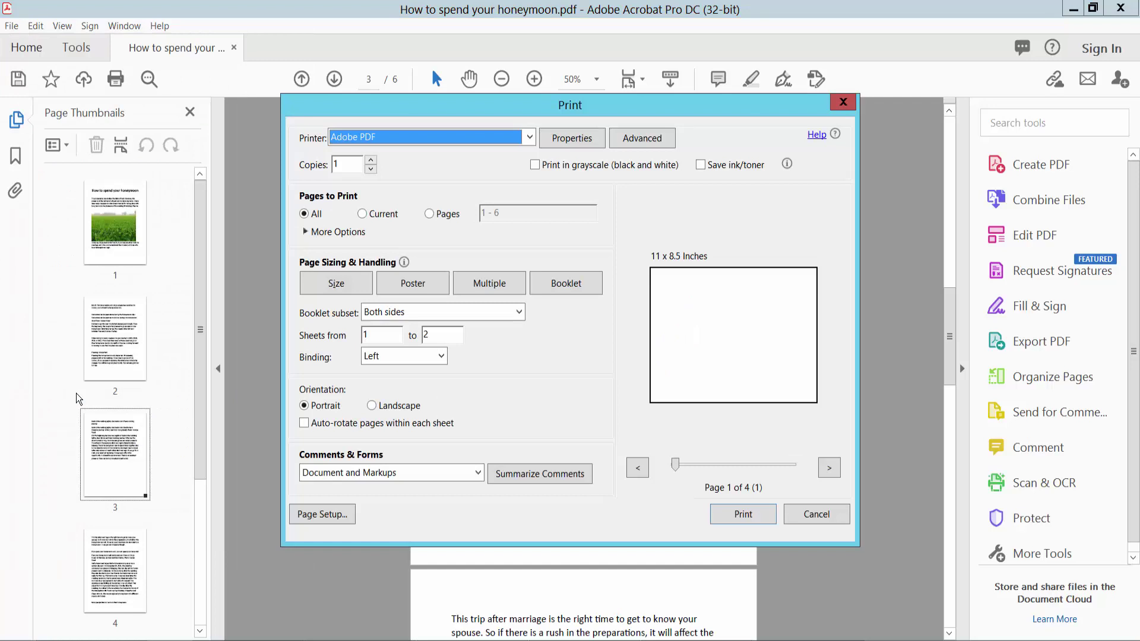
click(528, 139)
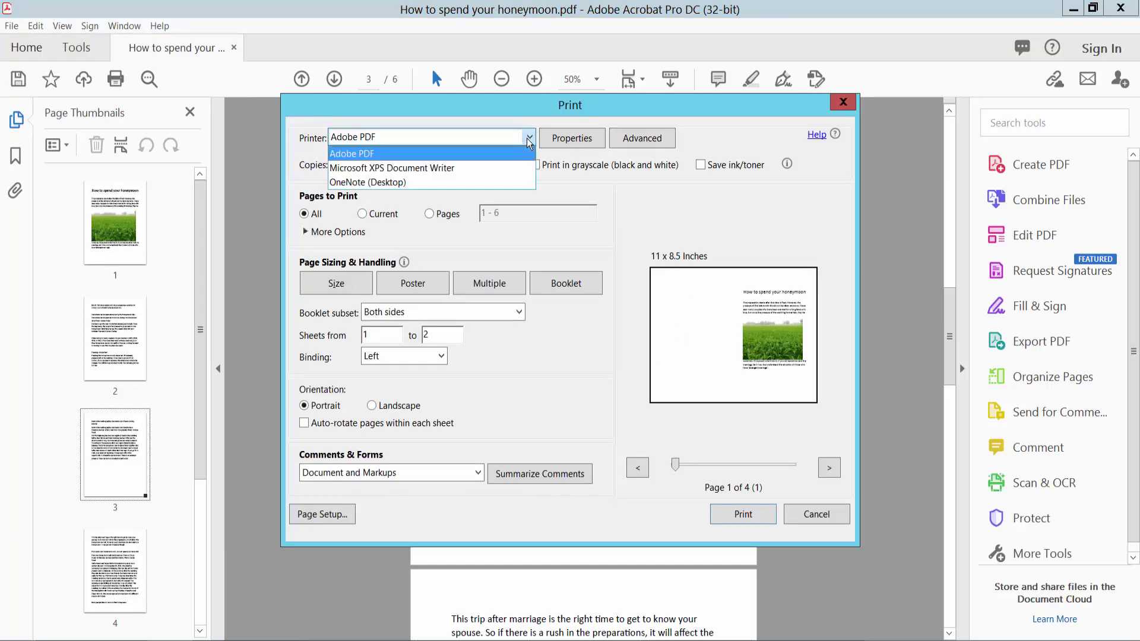
click(514, 153)
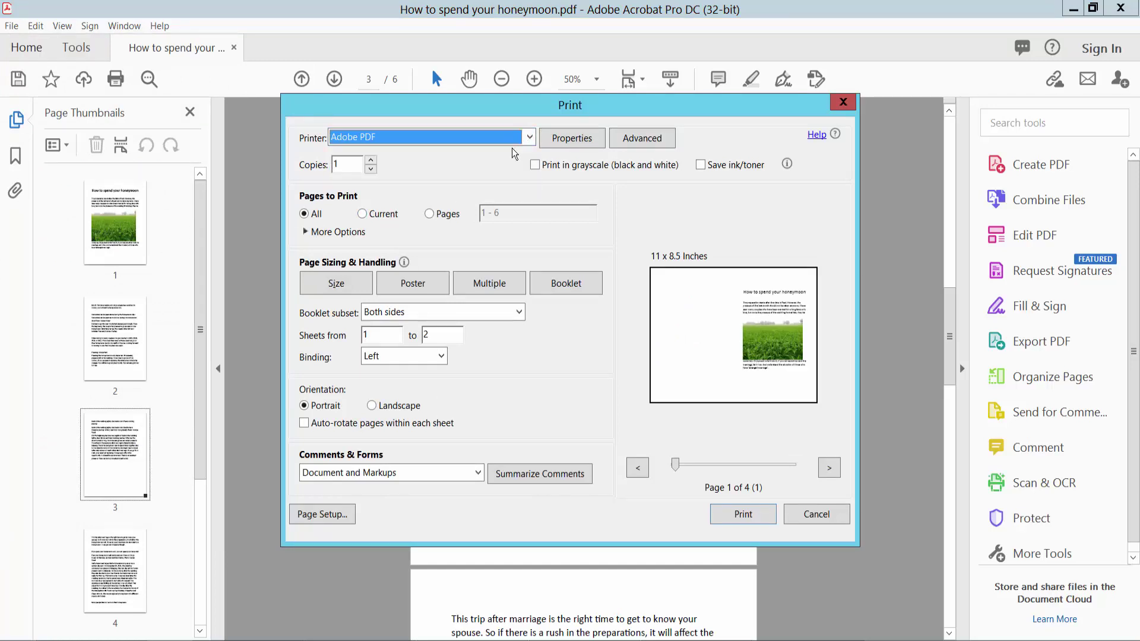
click(341, 288)
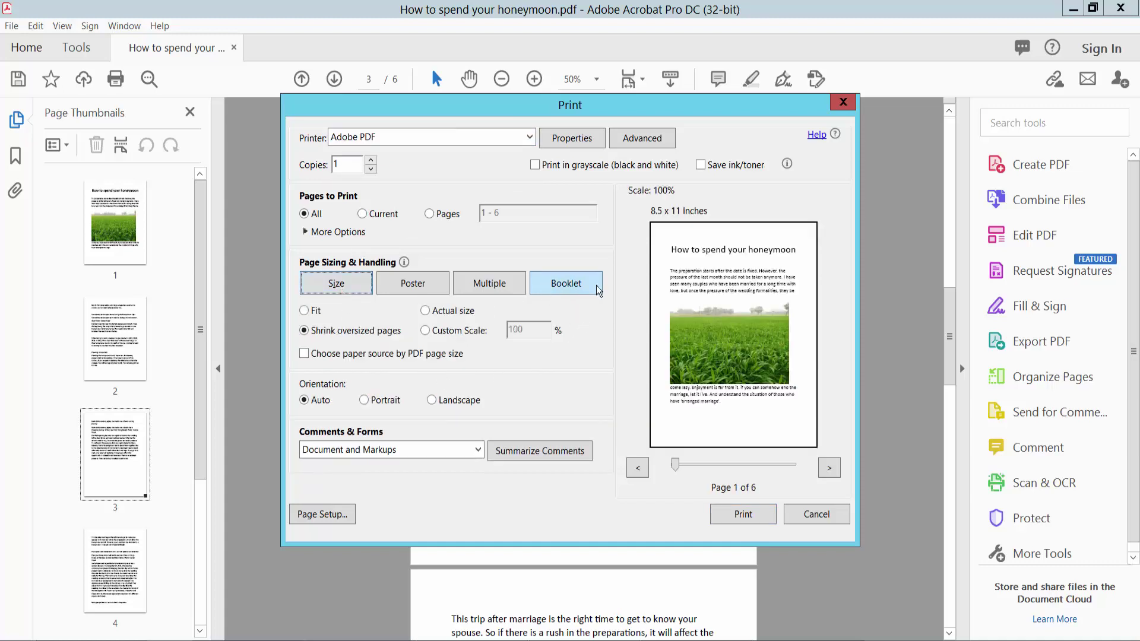
click(570, 286)
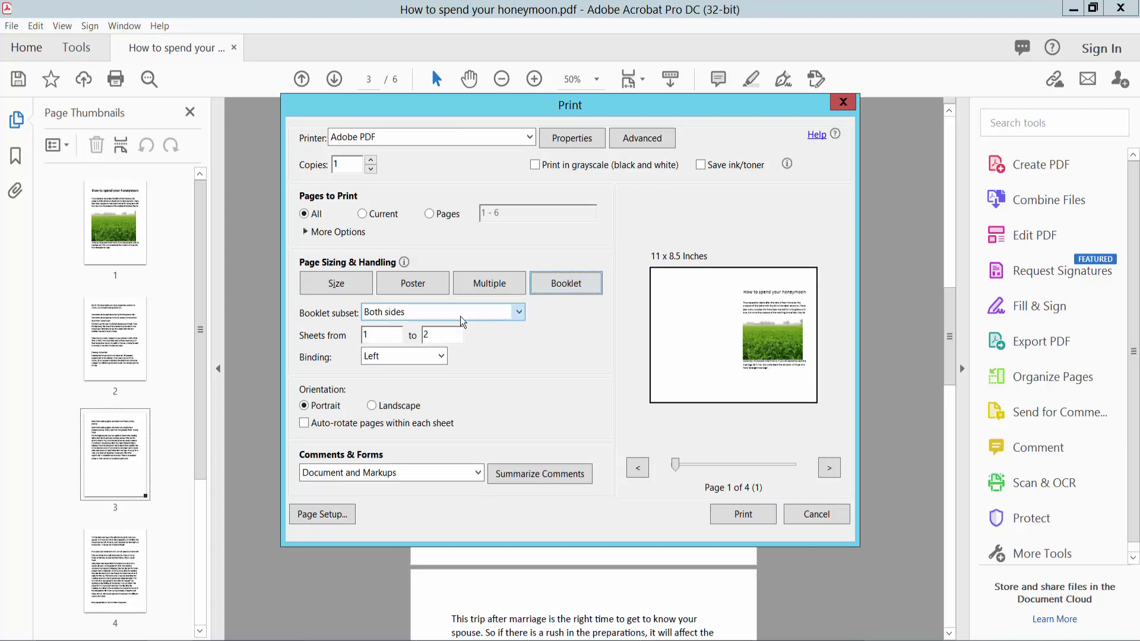
click(519, 313)
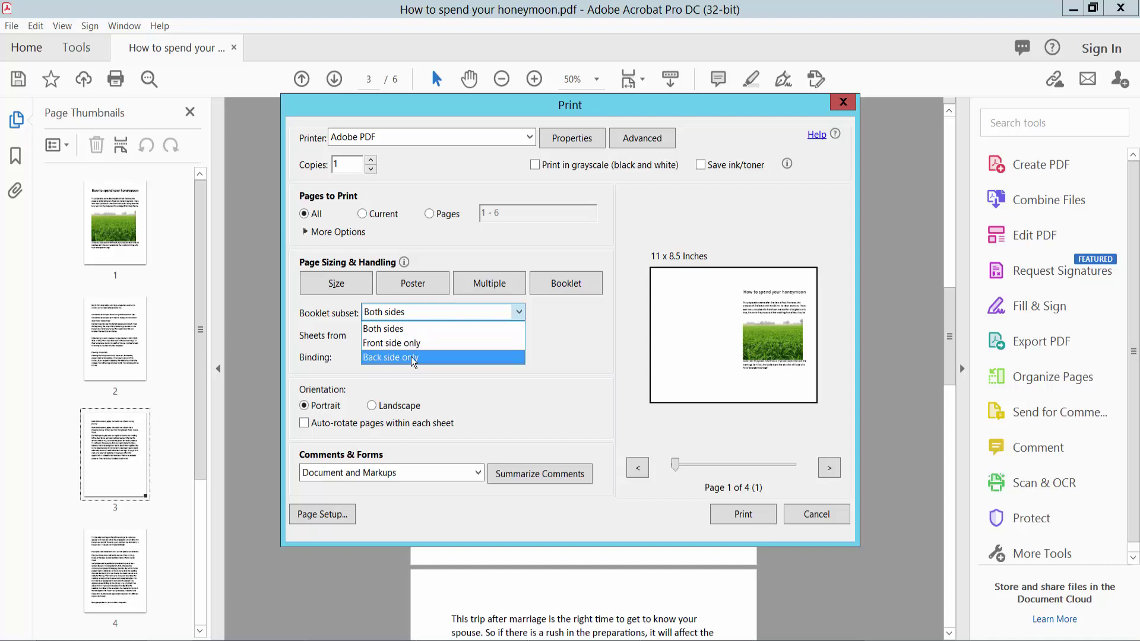
click(403, 329)
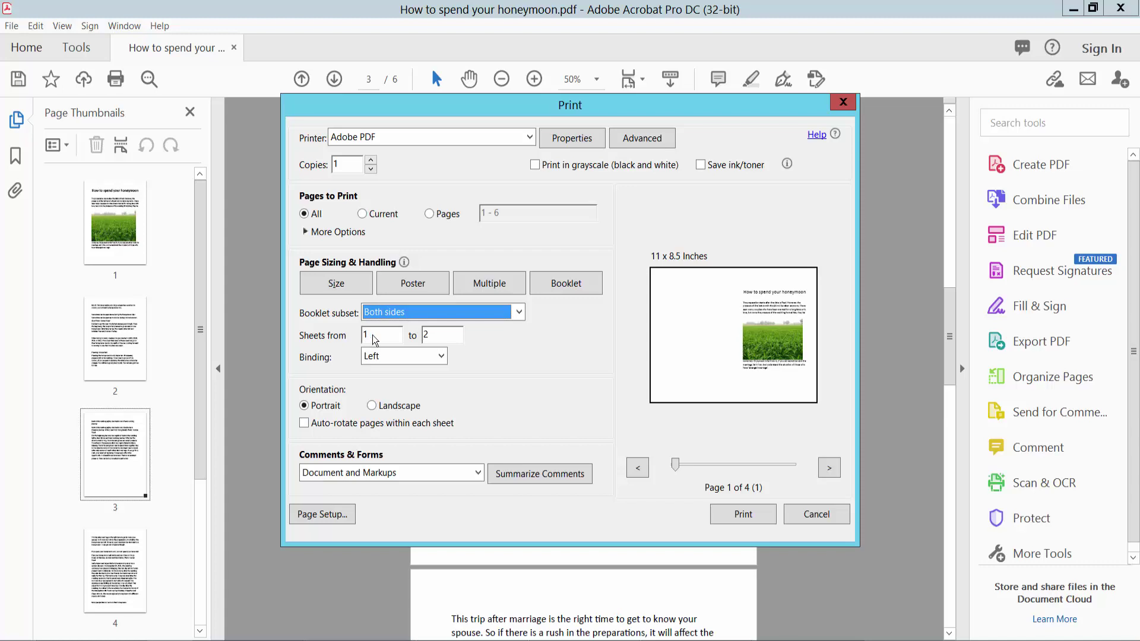
click(447, 340)
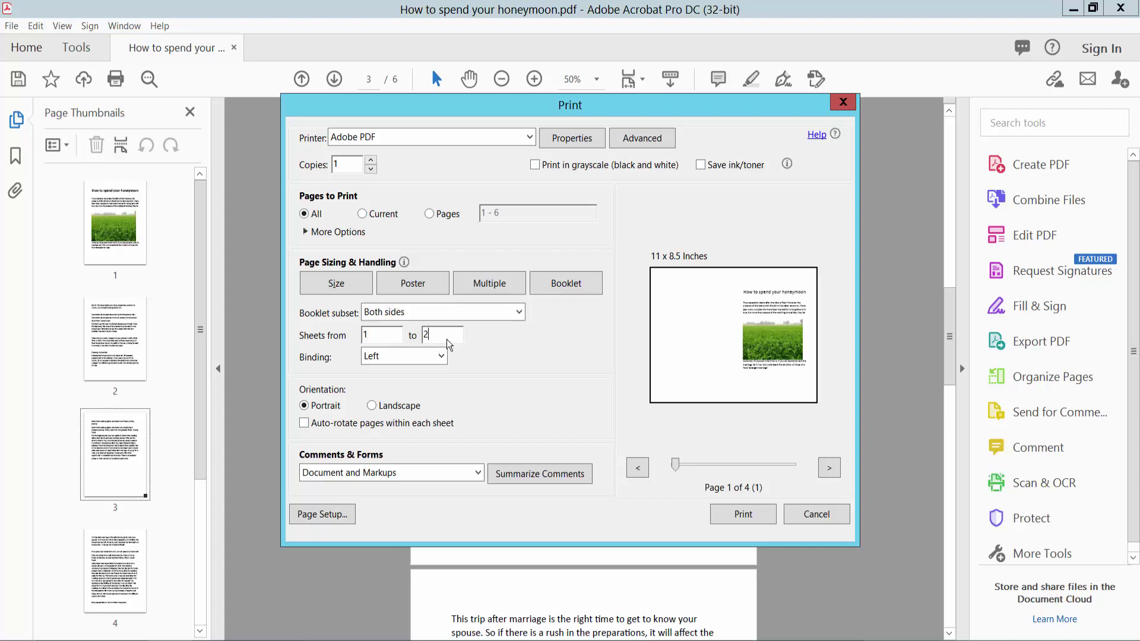
click(380, 364)
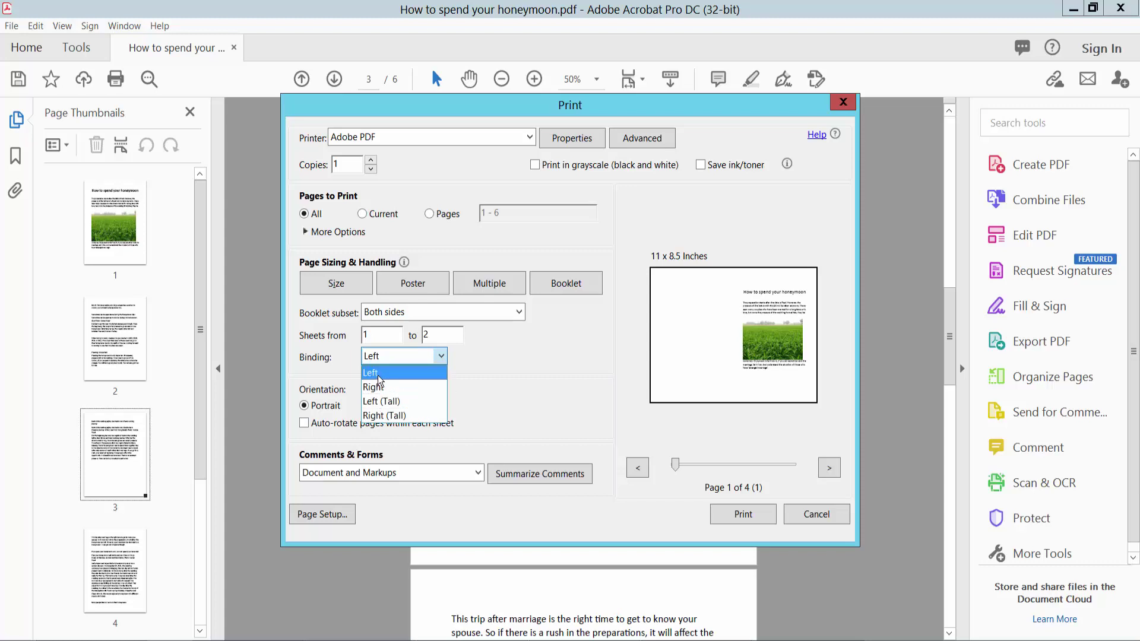
click(380, 374)
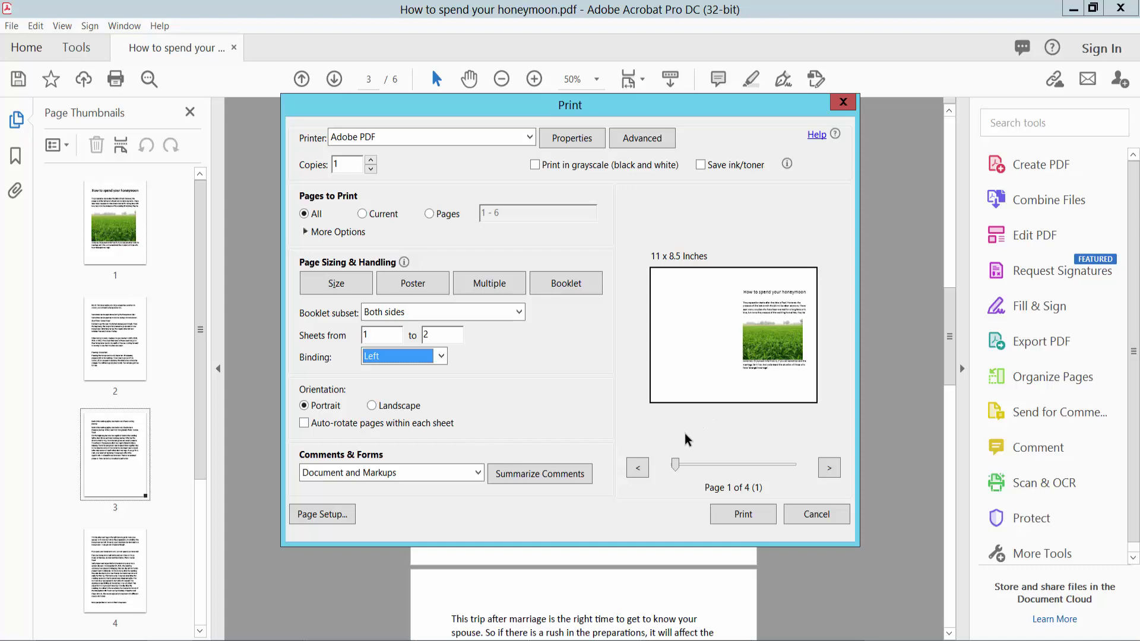
Print the booklet to the Desktop as 'How to spend your honeymoon25.pdf'
click(743, 515)
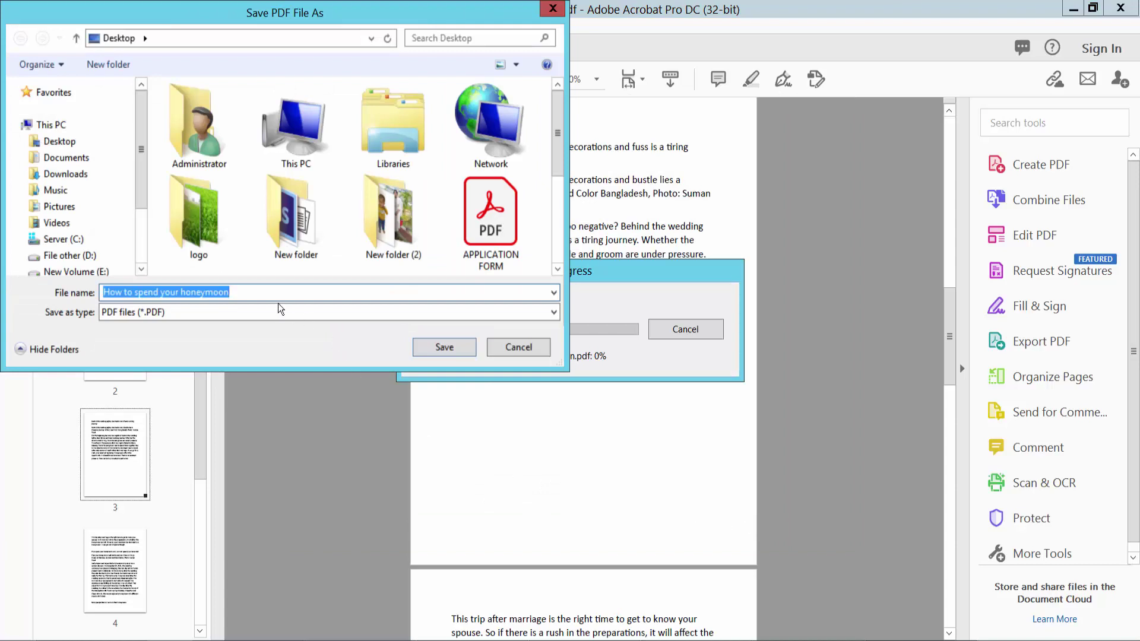
click(260, 293)
text(25)
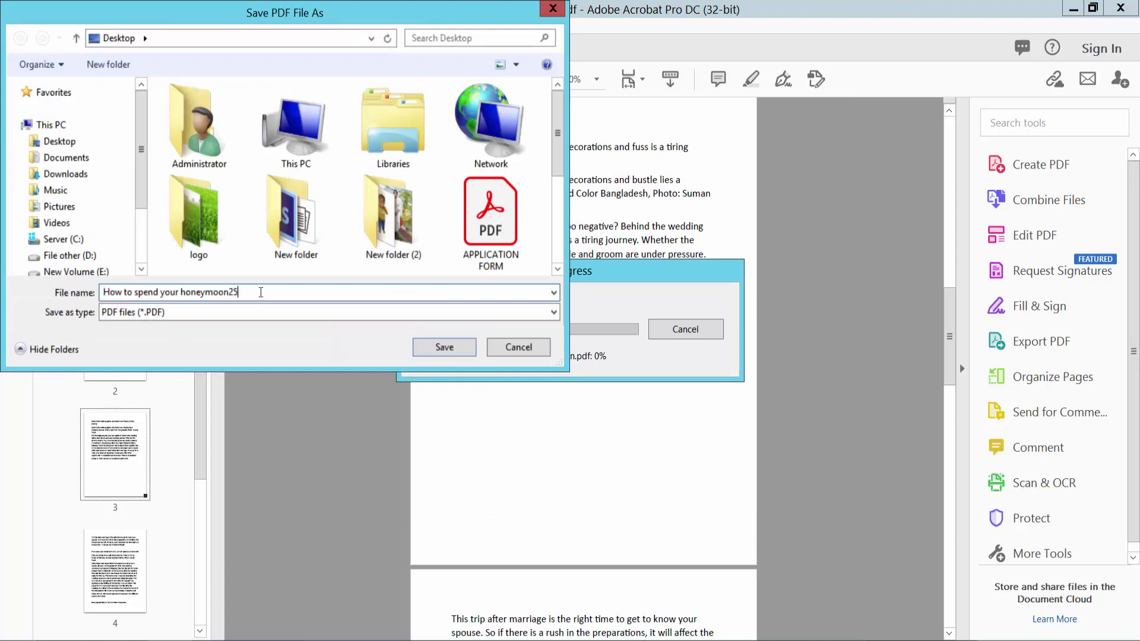
click(56, 142)
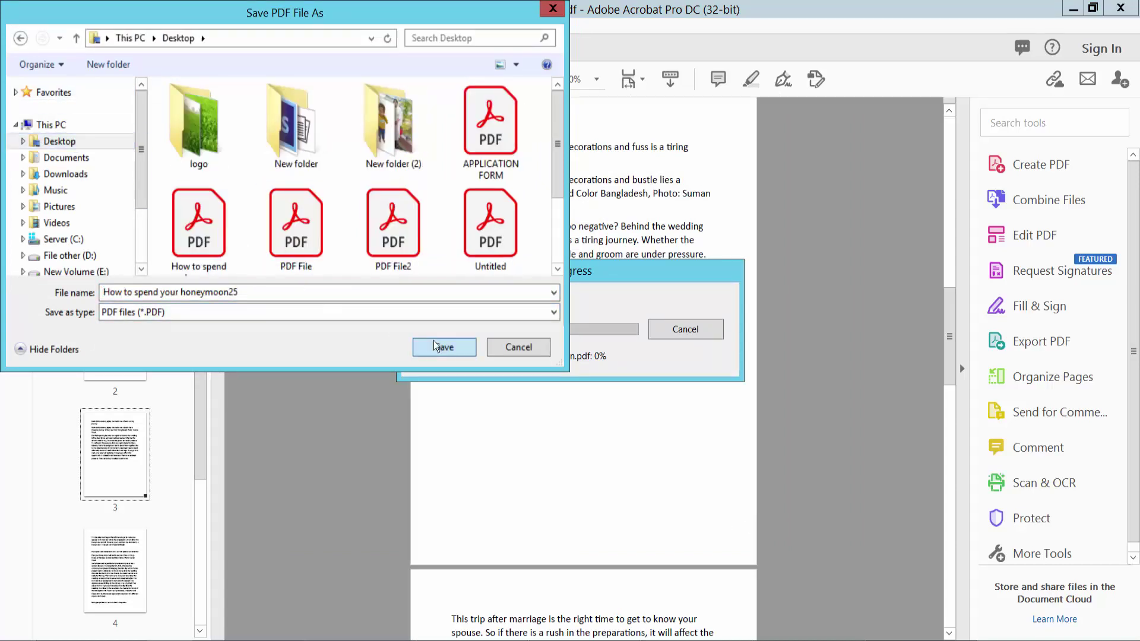
click(434, 341)
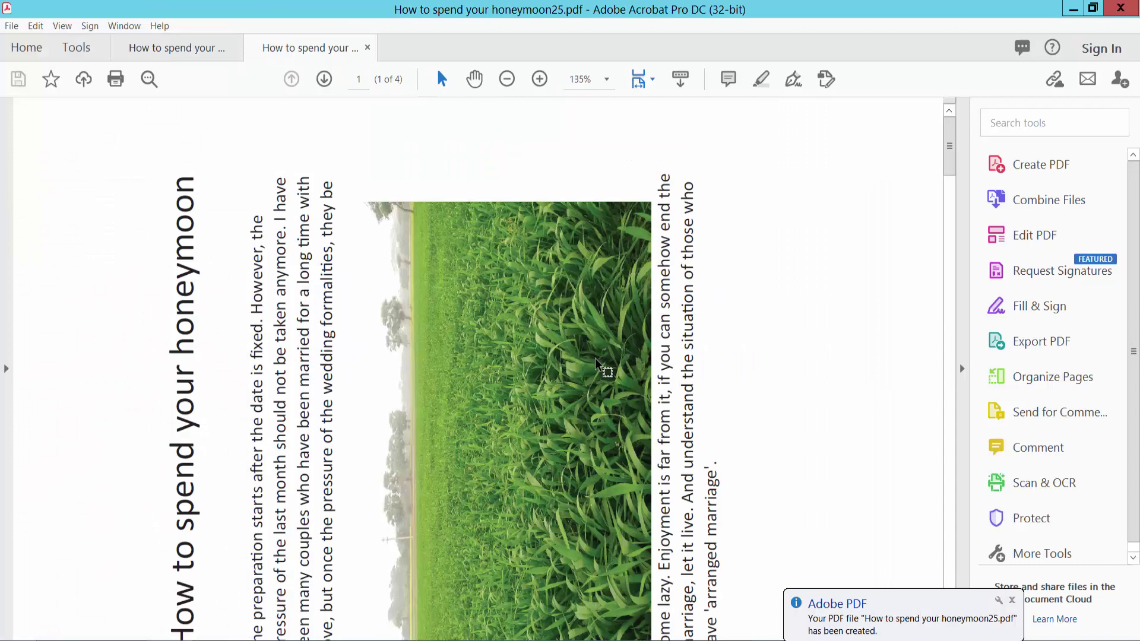
scroll(596, 358, down, 1)
scroll(595, 355, down, 1)
scroll(594, 356, down, 1)
scroll(552, 333, down, 5)
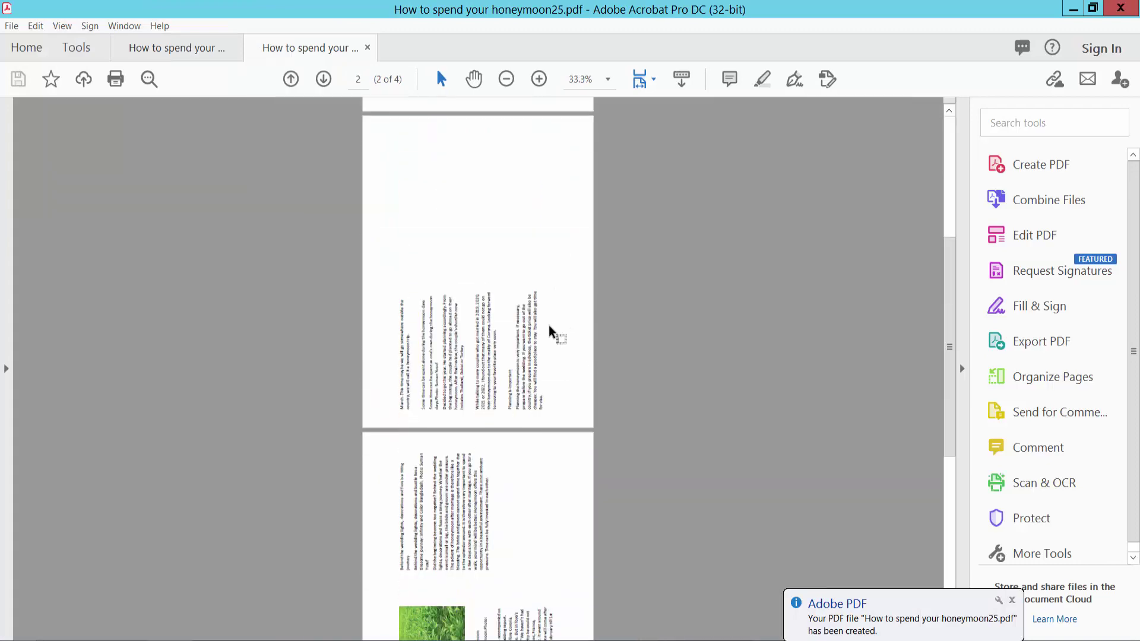
scroll(550, 331, down, 3)
scroll(537, 324, down, 2)
scroll(530, 313, down, 3)
scroll(526, 308, up, 2)
scroll(524, 308, up, 4)
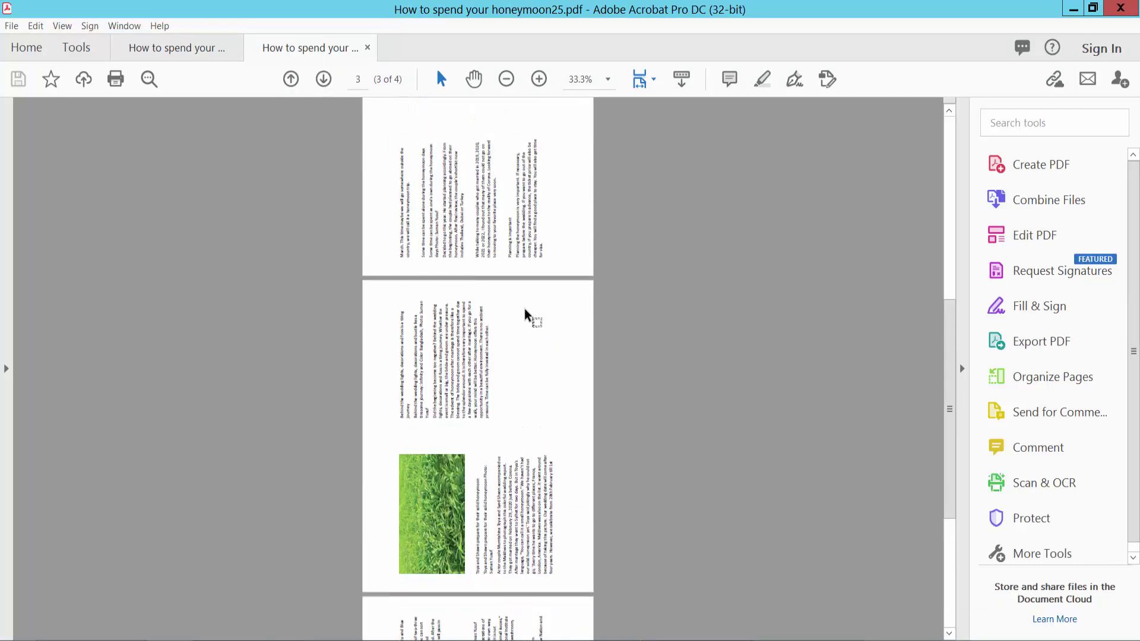
scroll(524, 308, up, 3)
scroll(524, 308, up, 3)
scroll(523, 308, up, 1)
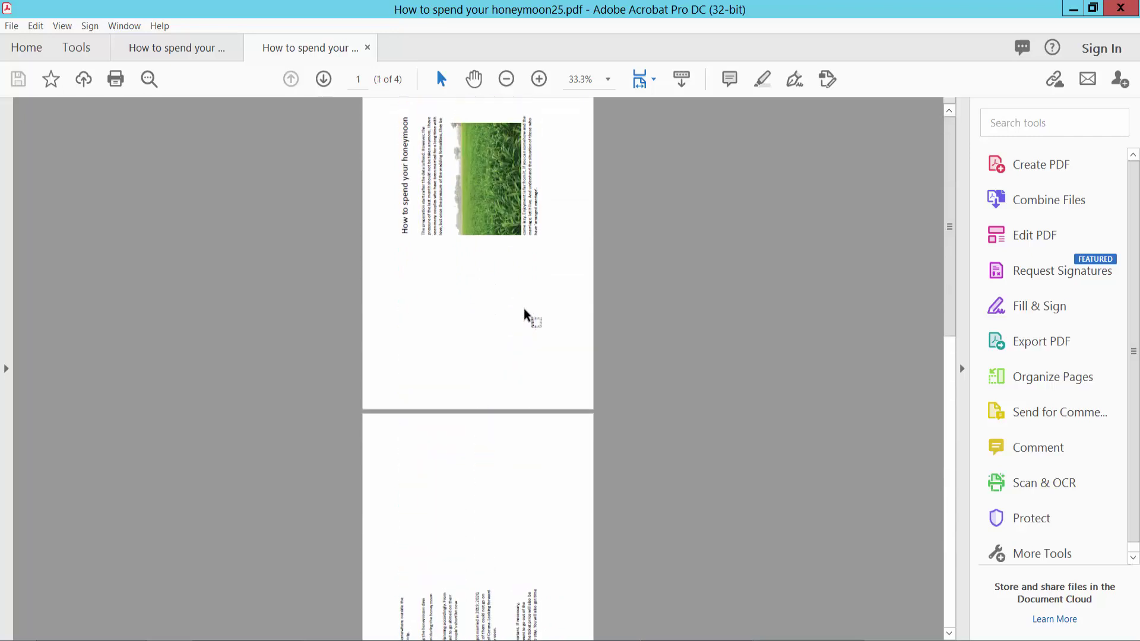
scroll(523, 308, down, 6)
scroll(523, 309, down, 2)
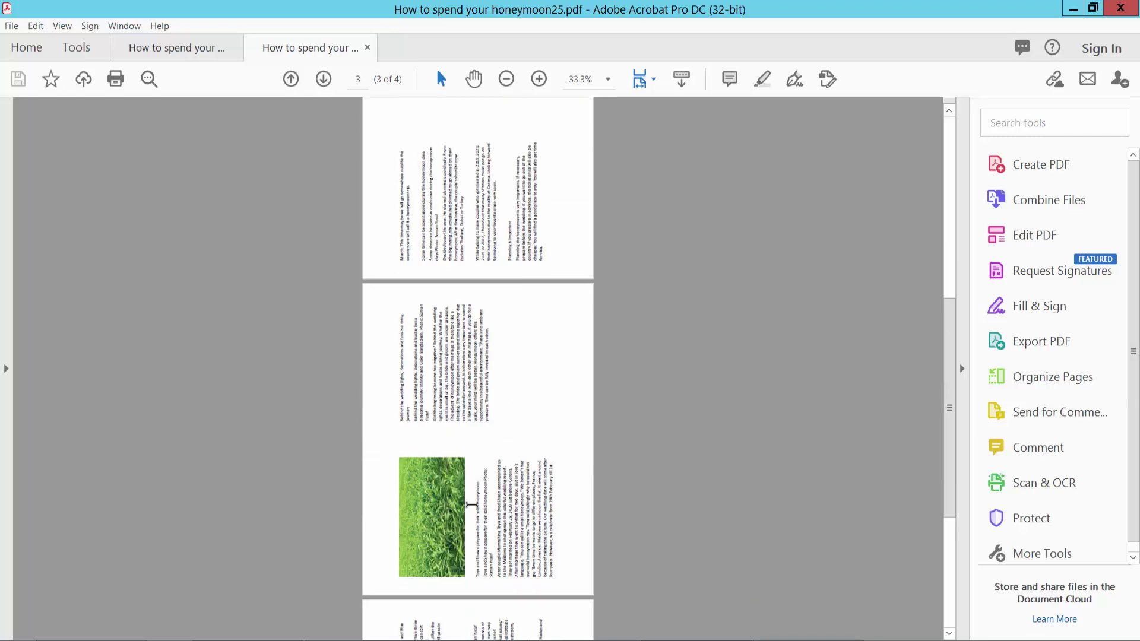